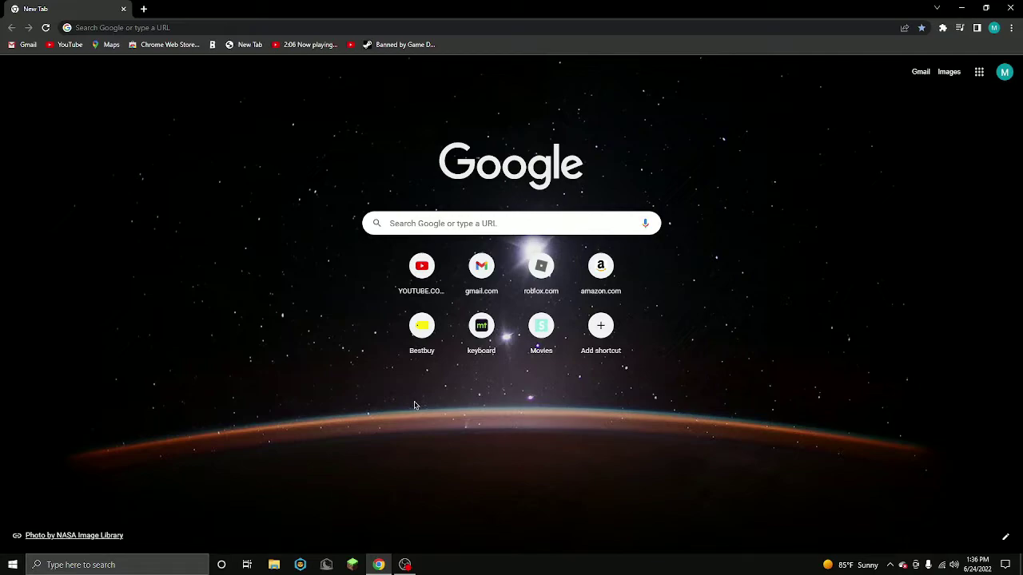
# Launch the SkyClient installation from Minecraft Launcher, accepting the modified-installation warning
pyautogui.click(354, 565)
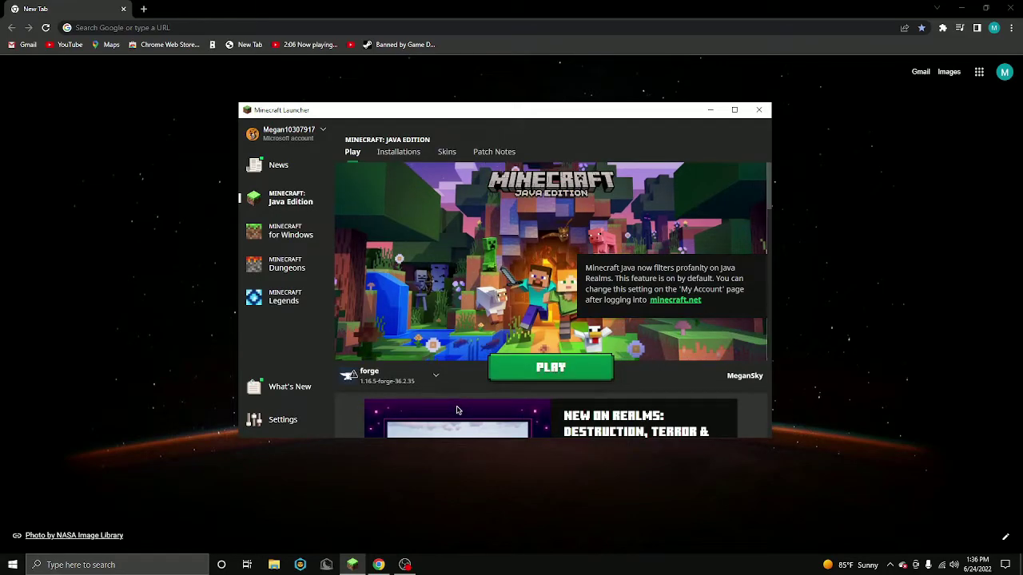
pyautogui.click(407, 374)
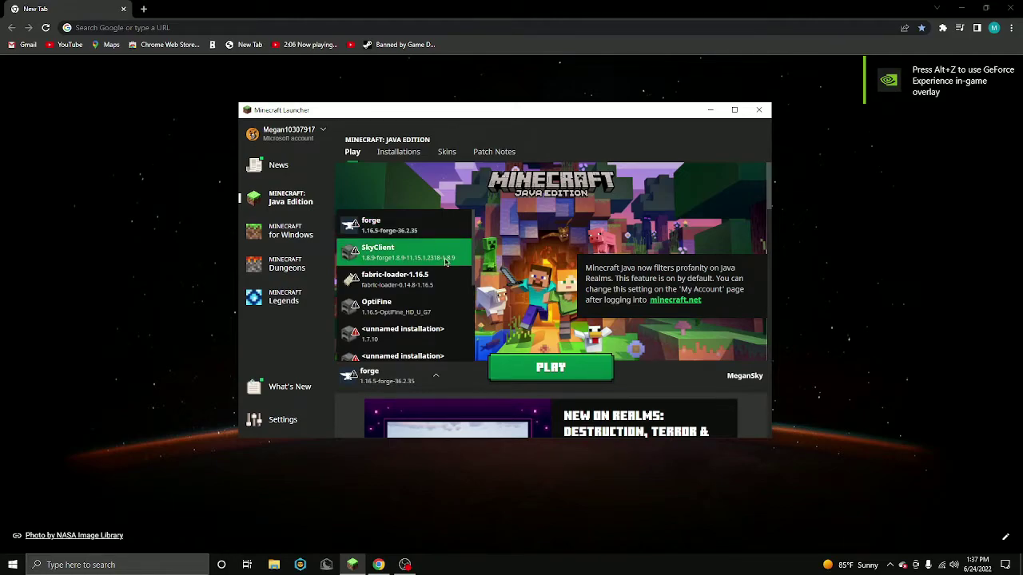
pyautogui.click(403, 255)
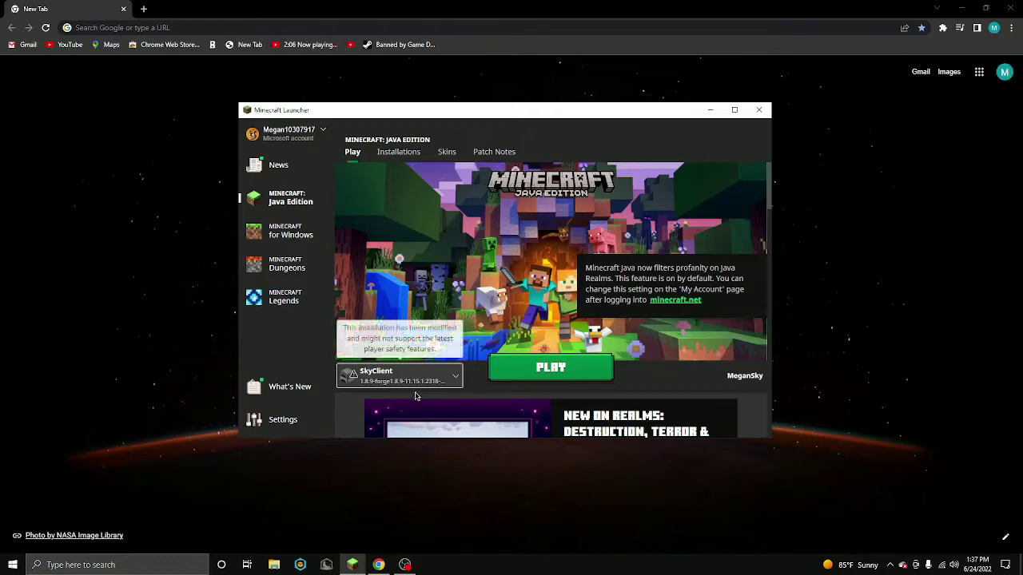
pyautogui.click(520, 382)
pyautogui.click(628, 341)
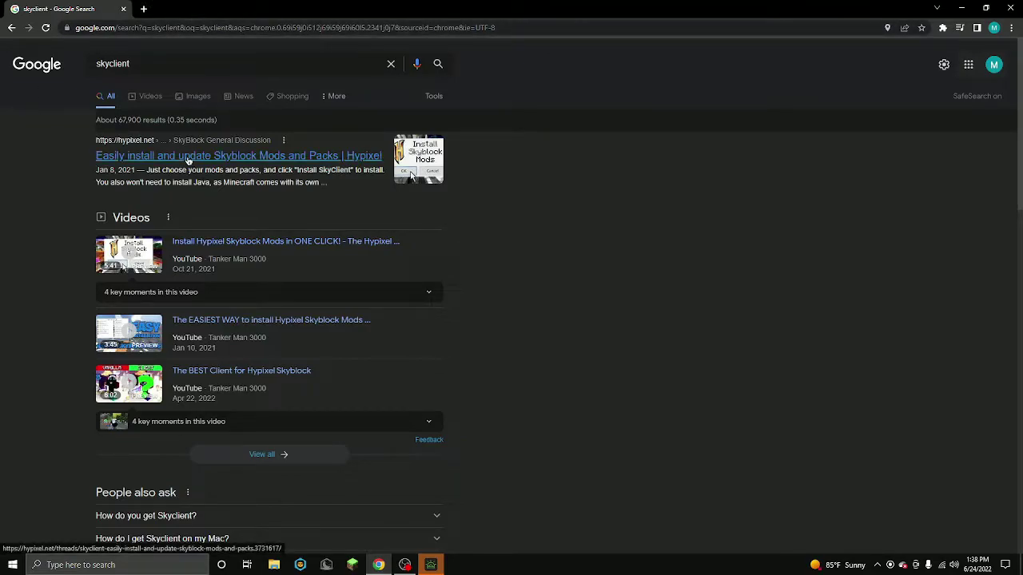
# Open the Hypixel forum SkyClient thread and scroll down to its Download section
pyautogui.click(129, 157)
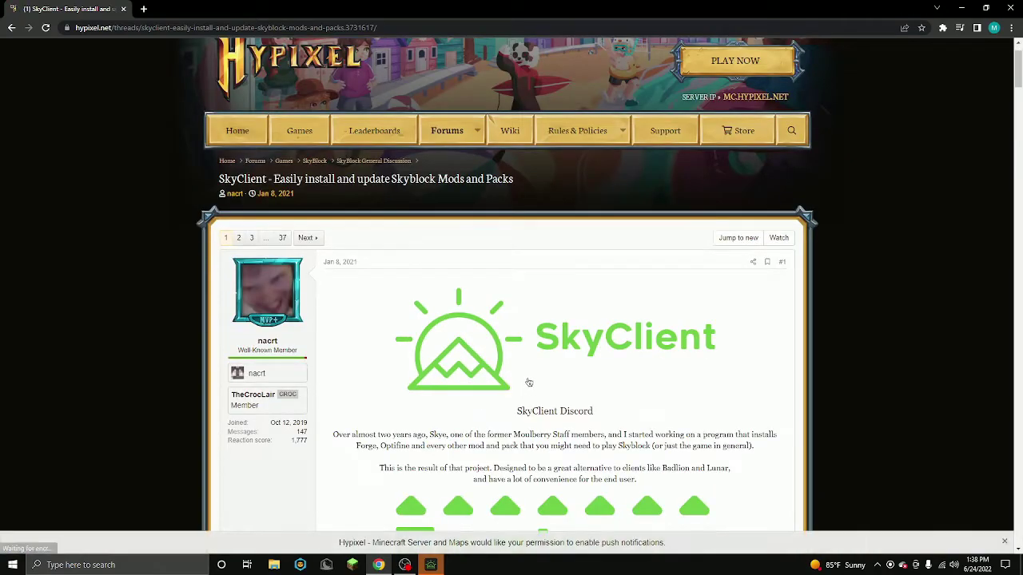
pyautogui.scroll(-3, 472, 208)
pyautogui.scroll(-1, 471, 208)
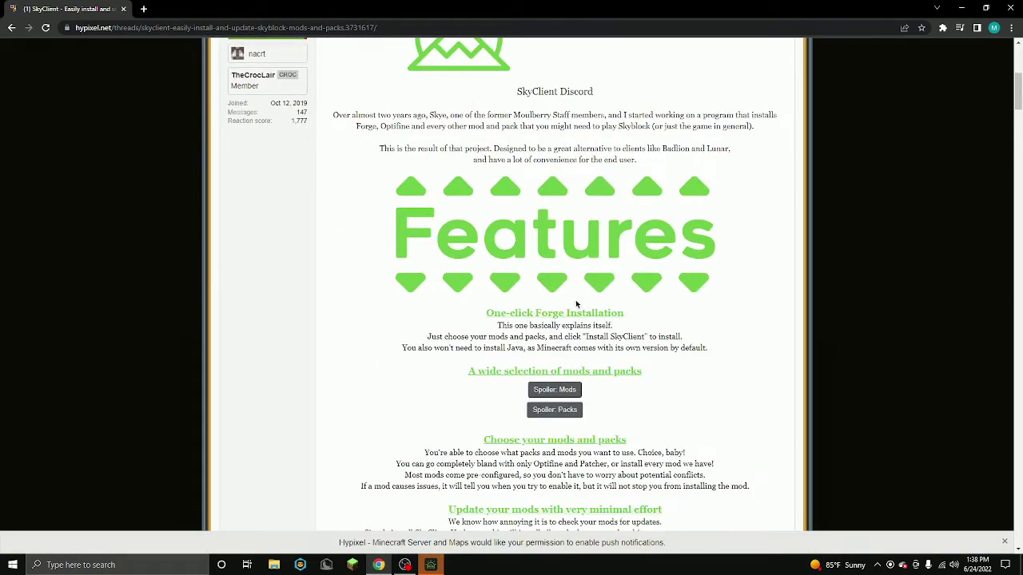
pyautogui.scroll(-1, 563, 303)
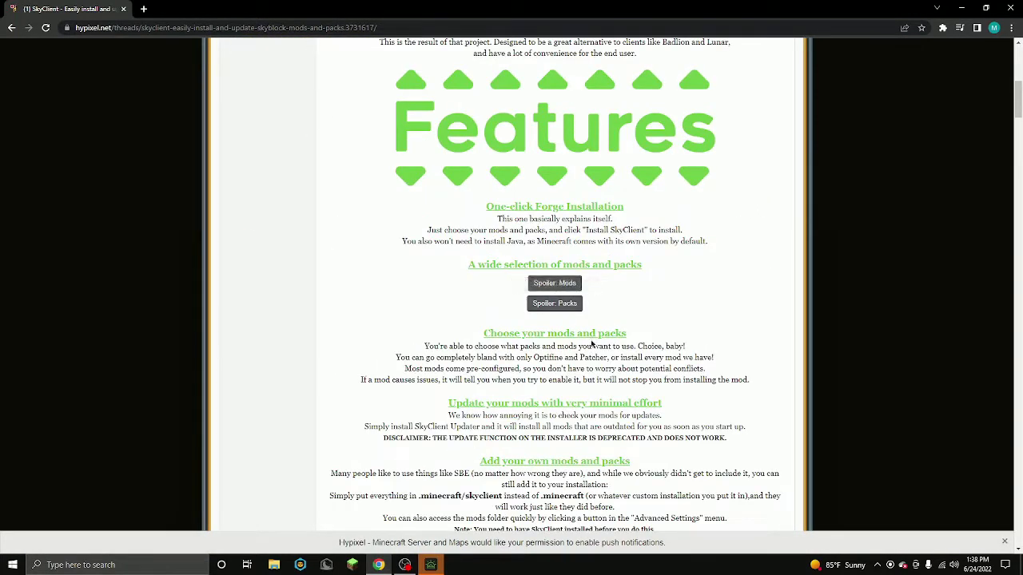
pyautogui.scroll(-1, 591, 345)
pyautogui.scroll(-2, 591, 345)
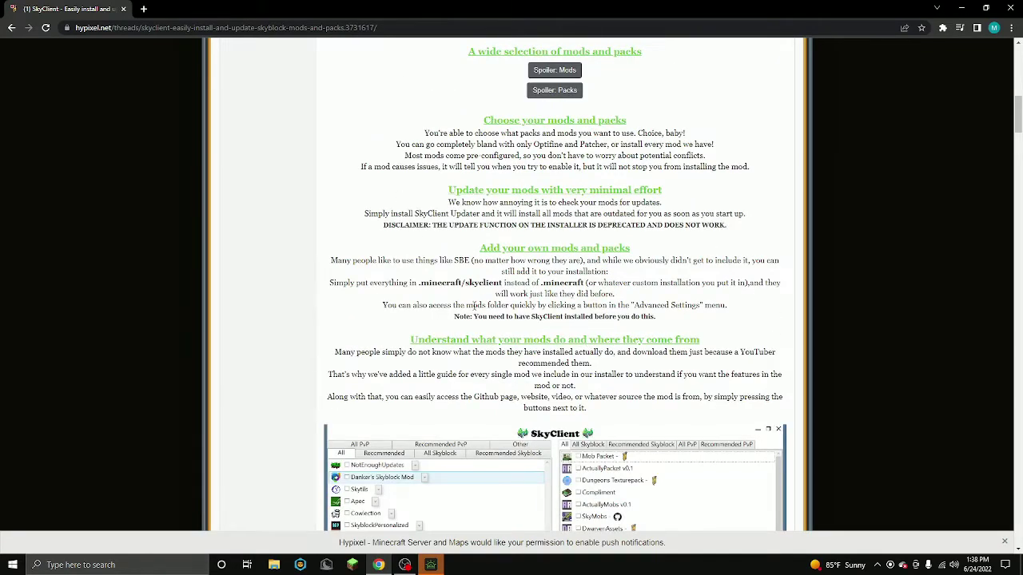
pyautogui.scroll(-5, 501, 304)
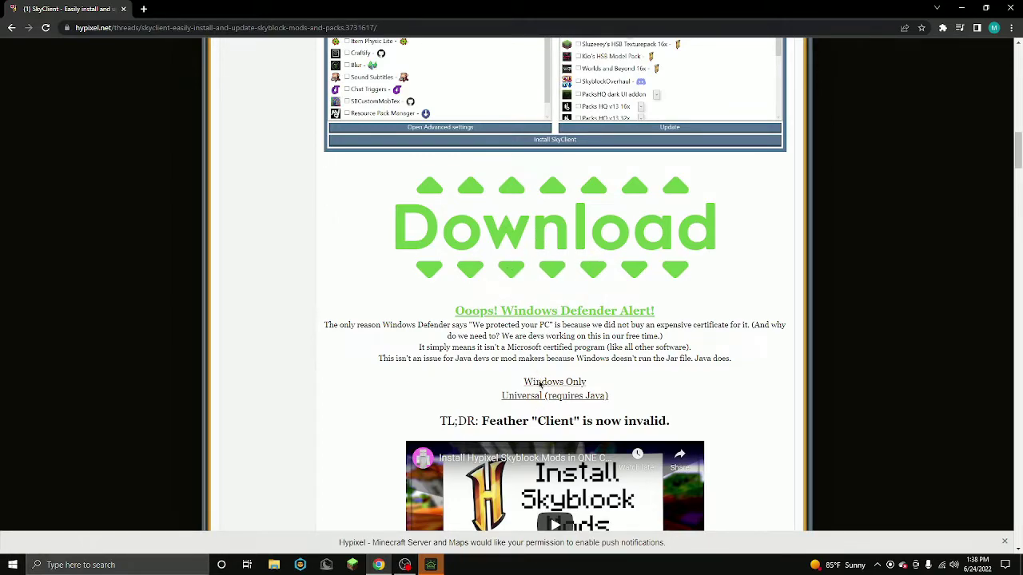
# Download SkyblockClient-1.3.11.exe from the GitHub 1.3.11 release and run it
pyautogui.click(541, 384)
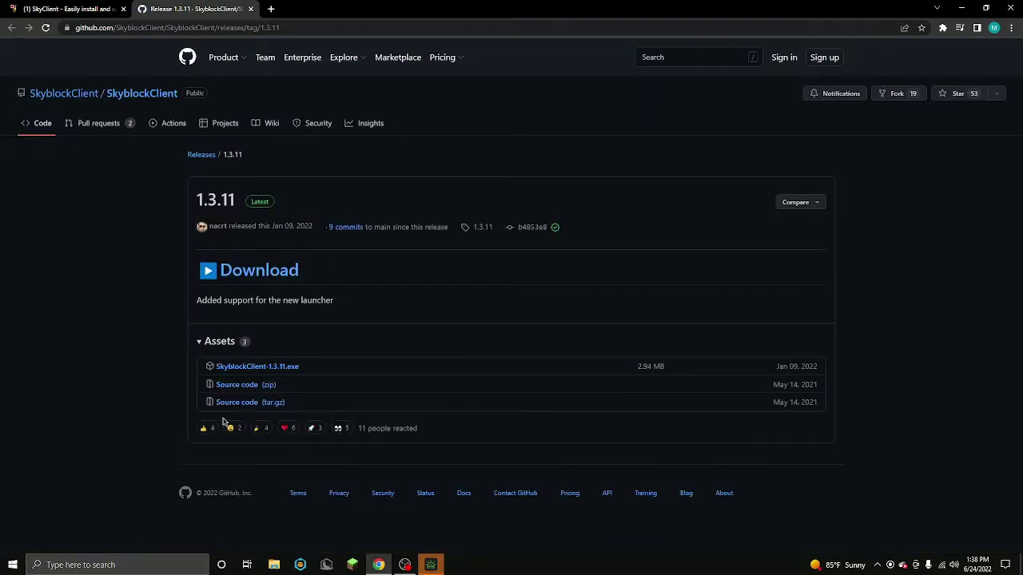
pyautogui.click(68, 9)
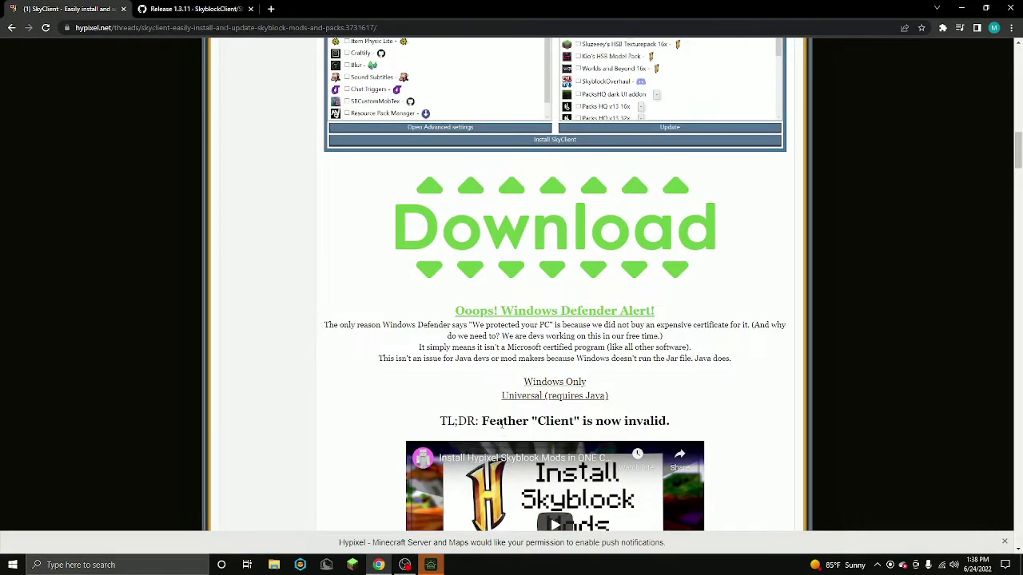
pyautogui.click(176, 6)
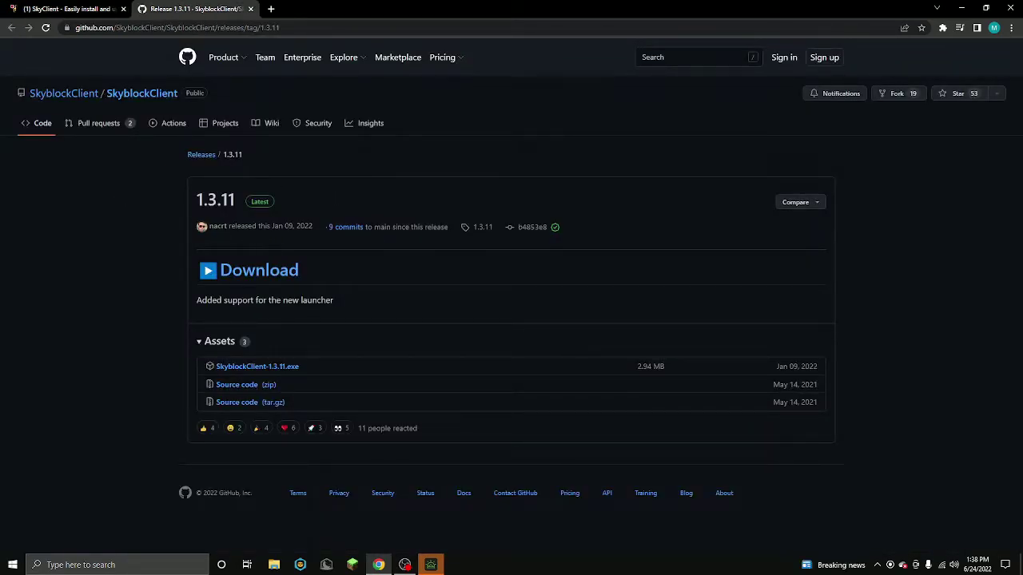
pyautogui.click(257, 273)
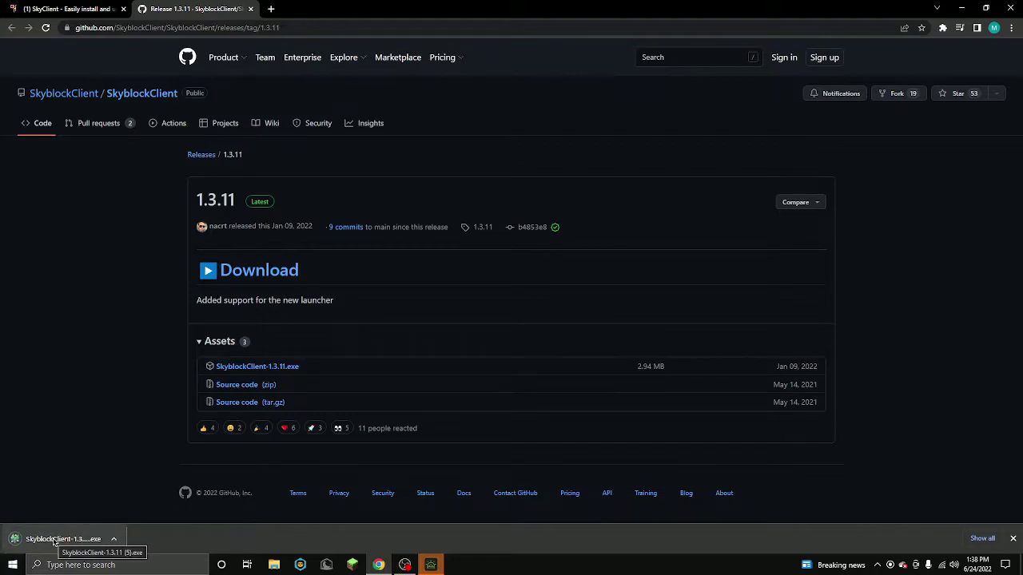
pyautogui.click(53, 542)
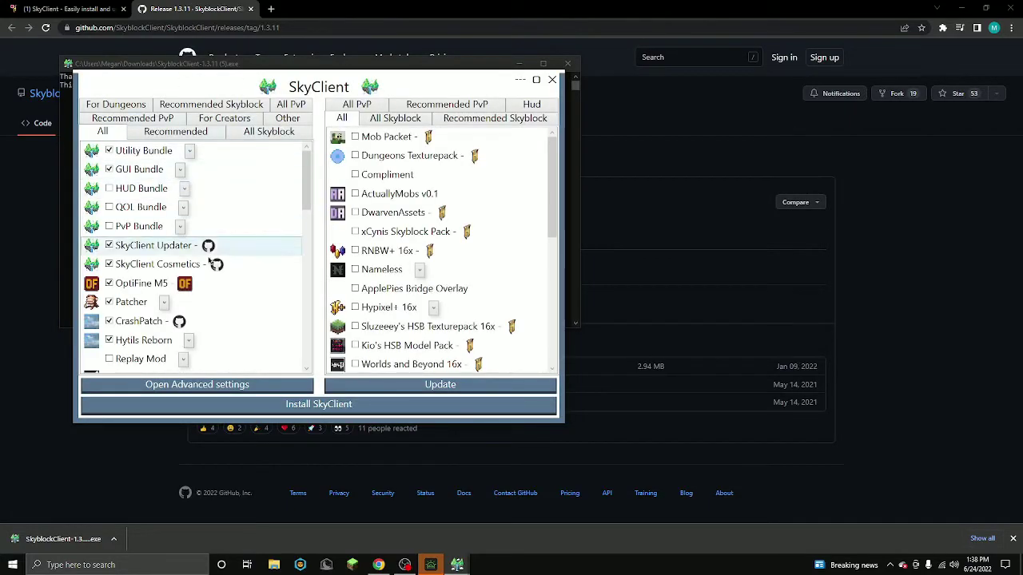
# Browse the mod bundles listed in the SkyClient installer
pyautogui.moveTo(373, 157)
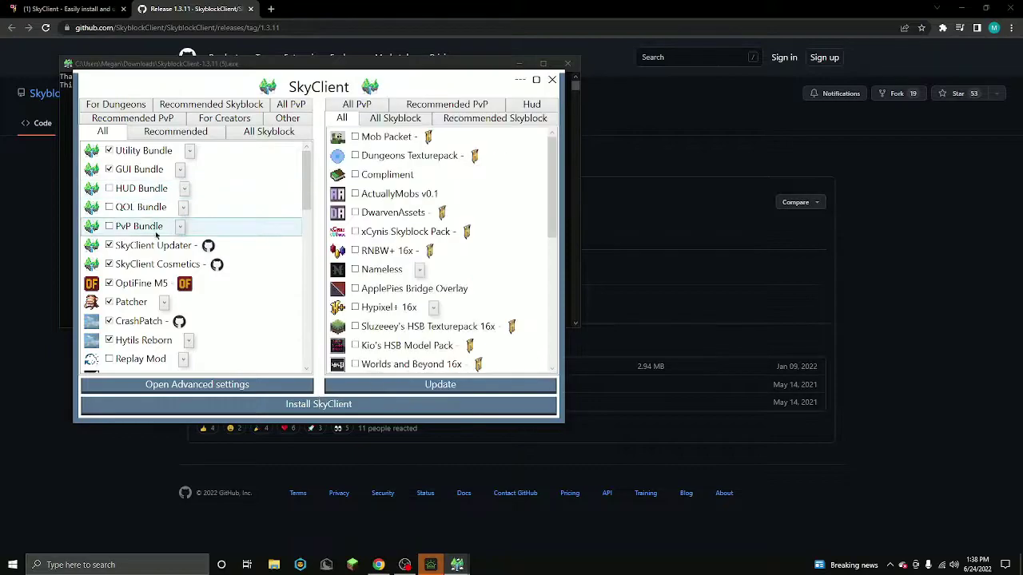
pyautogui.scroll(-10, 167, 273)
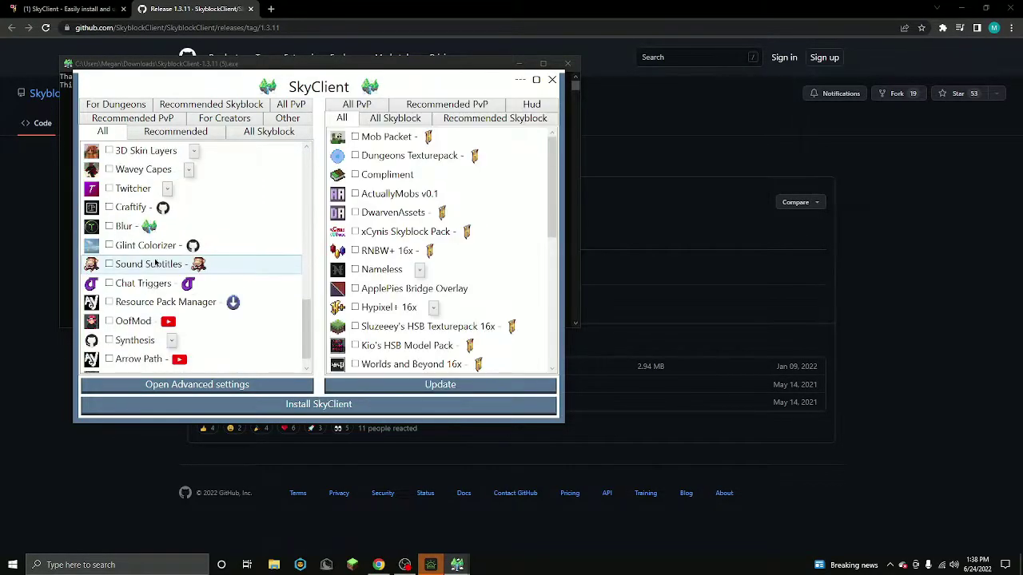
pyautogui.scroll(10, 116, 192)
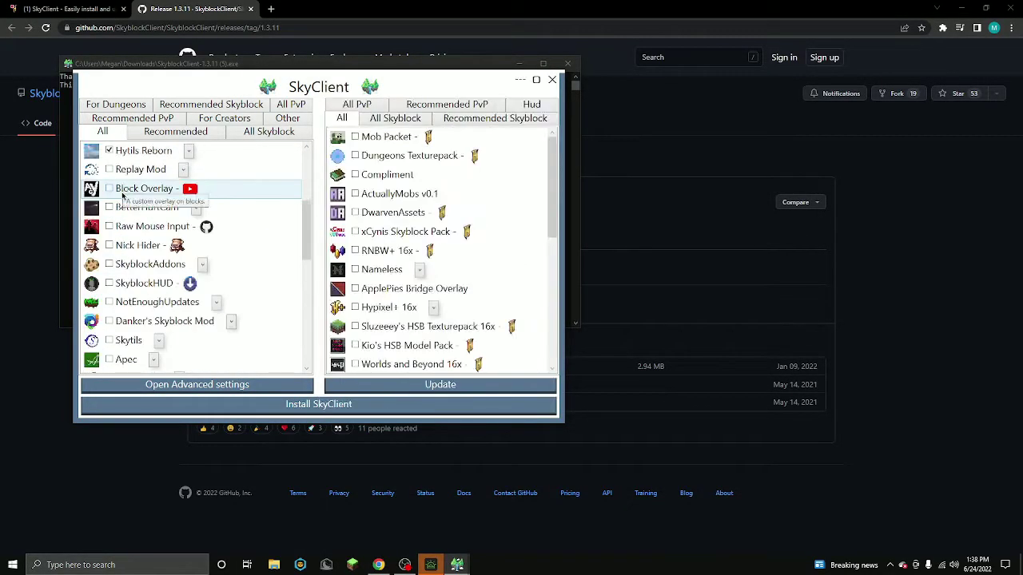
pyautogui.scroll(-1, 118, 200)
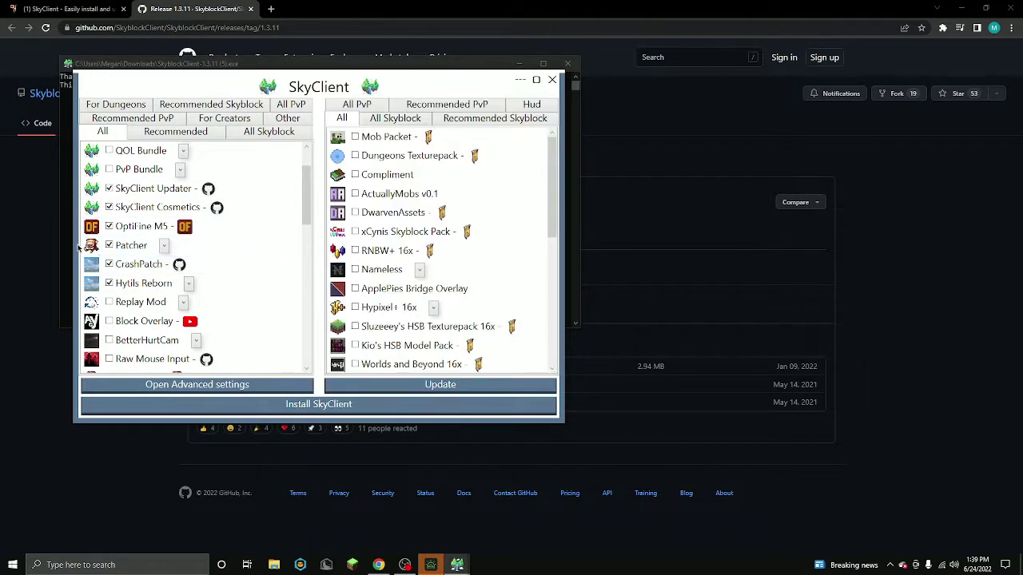
pyautogui.scroll(-2, 128, 247)
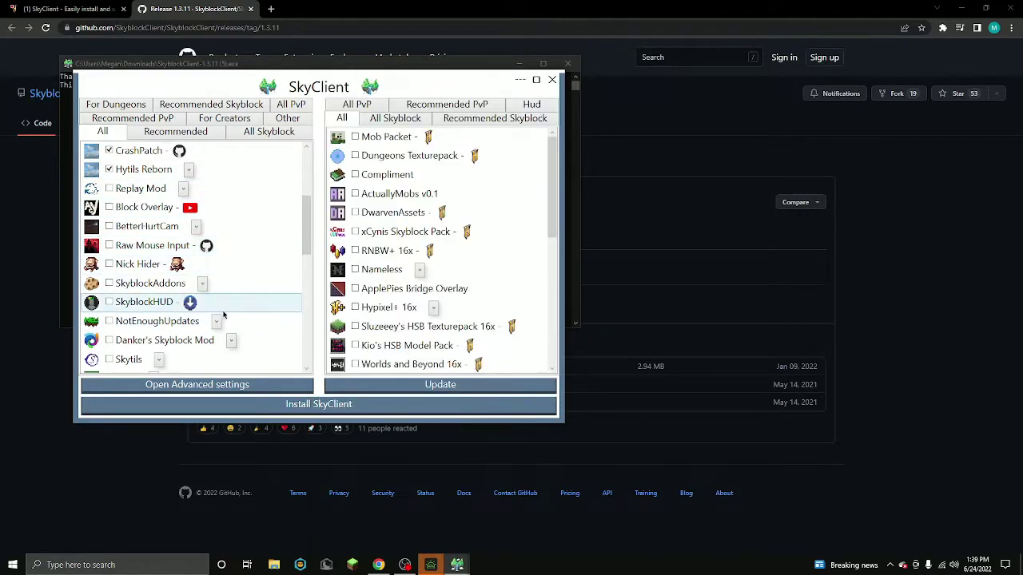
# View SkyClient's advanced settings, then close the installer and its console
pyautogui.click(232, 386)
pyautogui.scroll(-10, 284, 351)
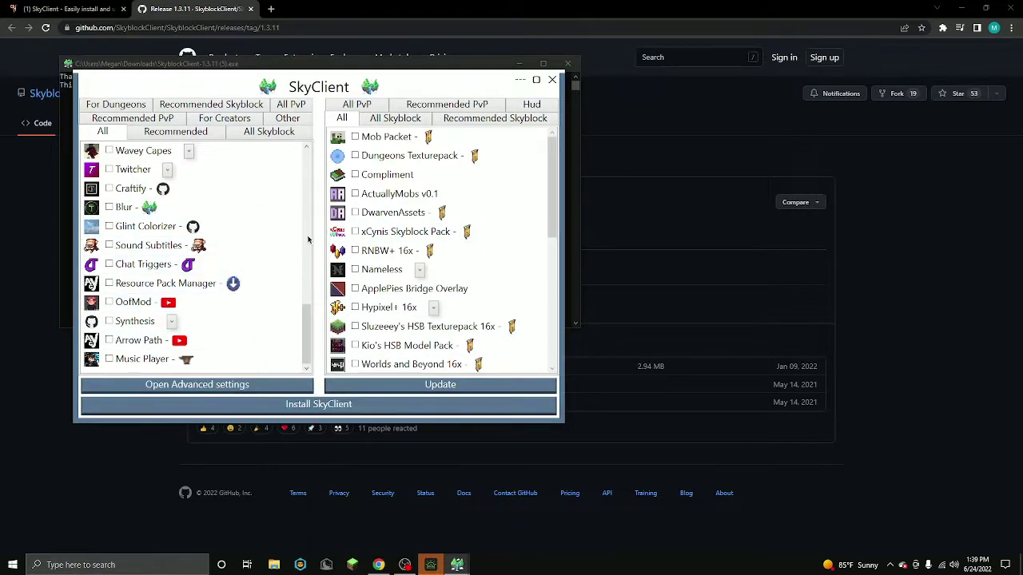
pyautogui.click(552, 79)
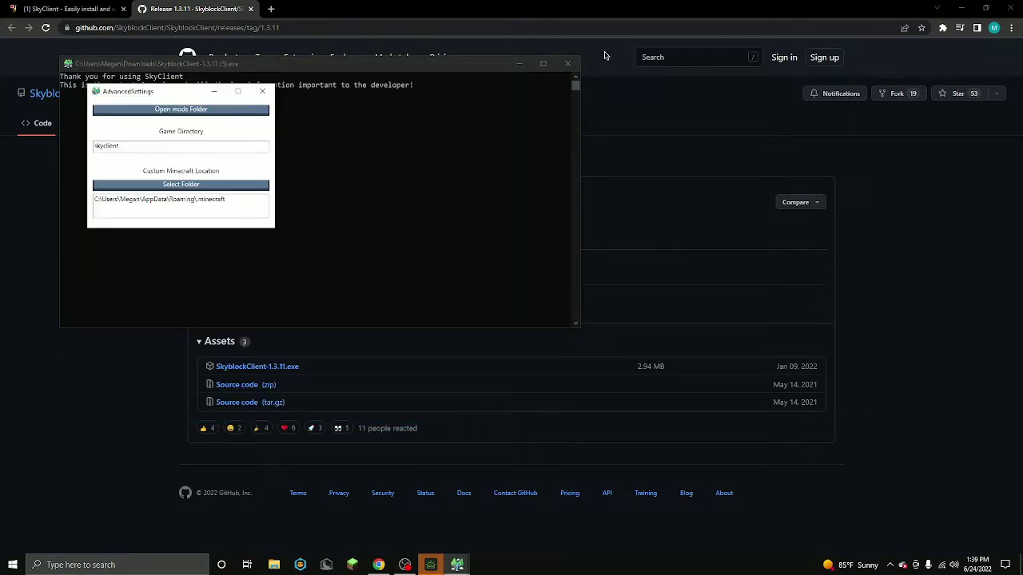
pyautogui.click(568, 63)
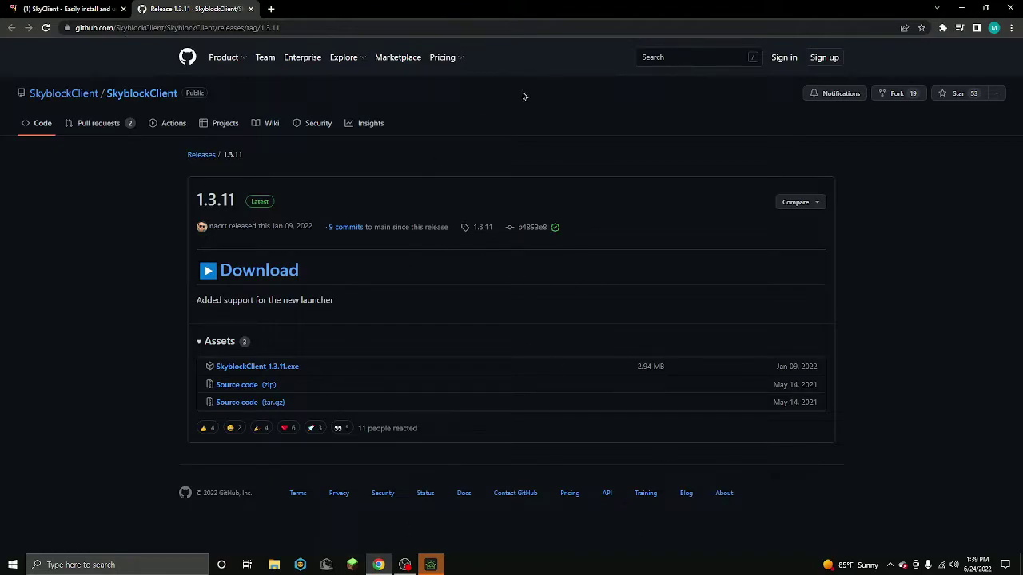
# Close Chrome and the Minecraft window, then open %appdata% through the Windows Run dialog
pyautogui.click(1010, 8)
pyautogui.click(673, 172)
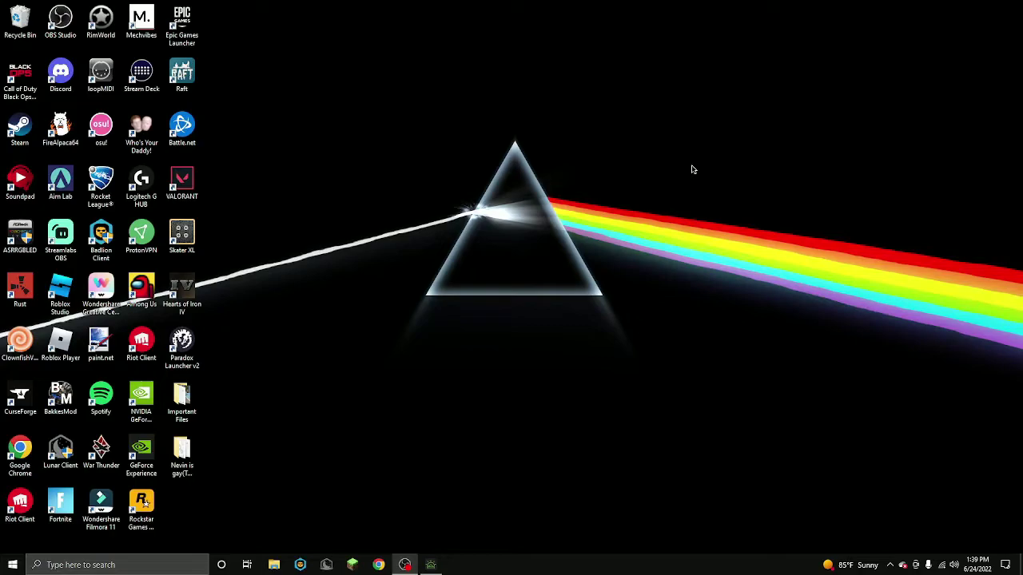
pyautogui.press('super')
pyautogui.write('run')
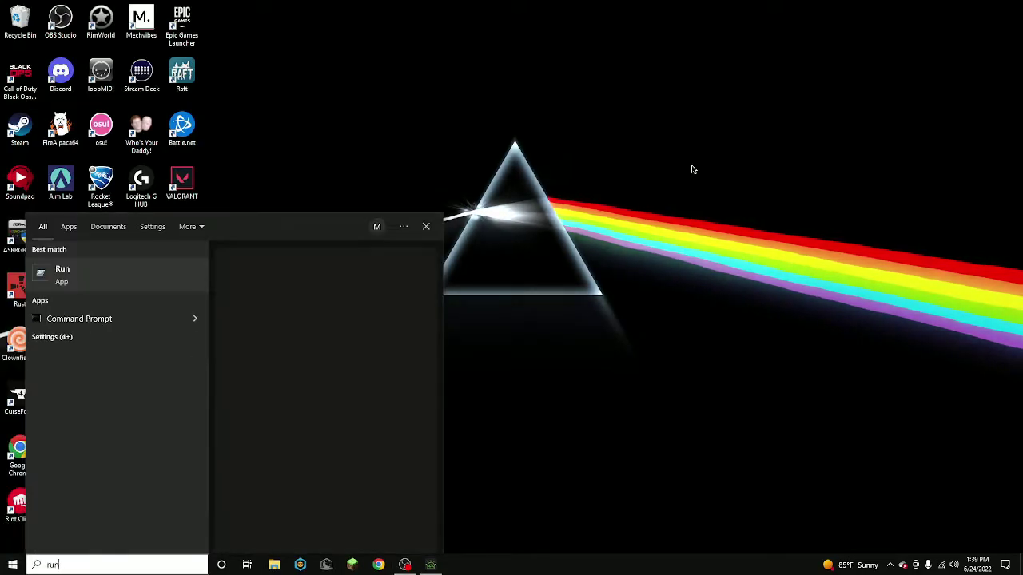
pyautogui.press('Return')
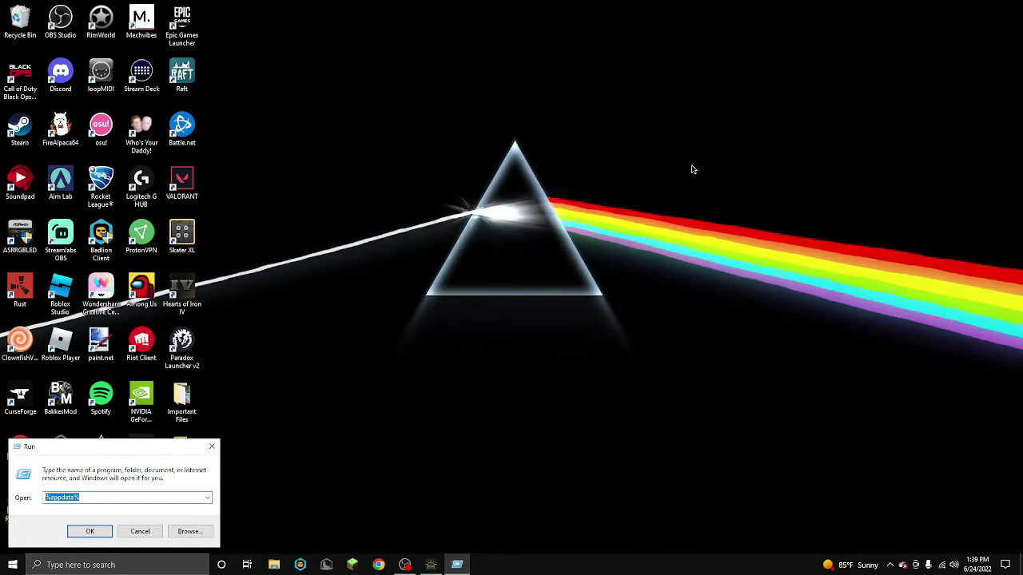
pyautogui.click(85, 533)
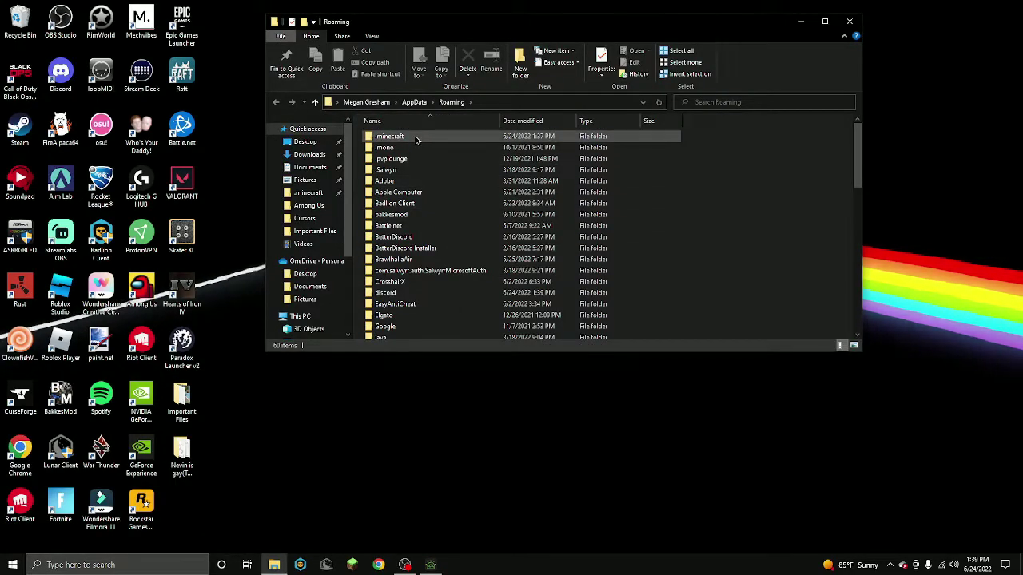
# Open the .minecraft folder in AppData Roaming and scroll its contents
pyautogui.doubleClick(416, 140)
pyautogui.scroll(-2, 417, 210)
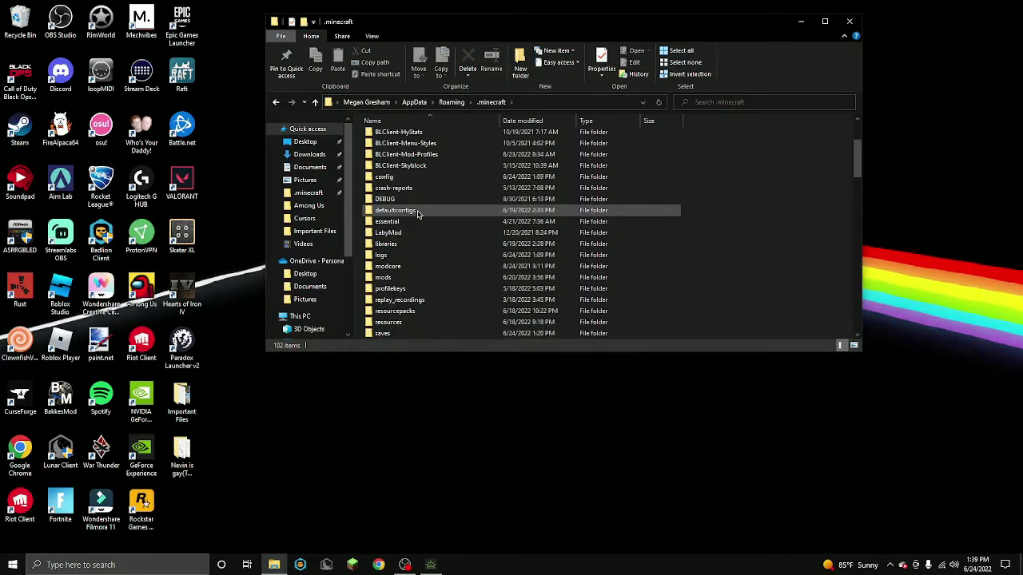
pyautogui.scroll(-1, 417, 213)
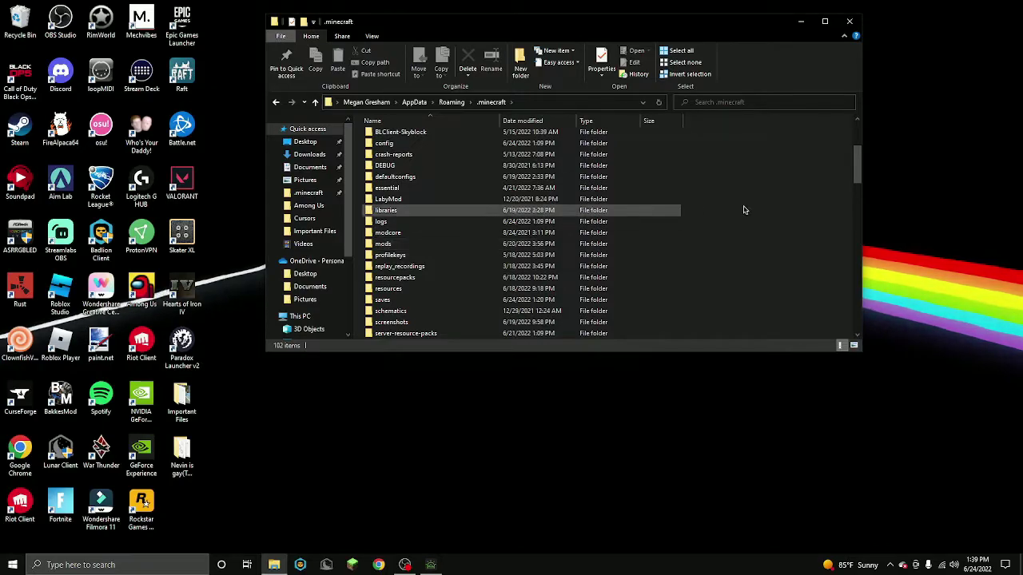
# Quit the running SkyClient game and the leftover launcher, returning to .minecraft
pyautogui.click(431, 565)
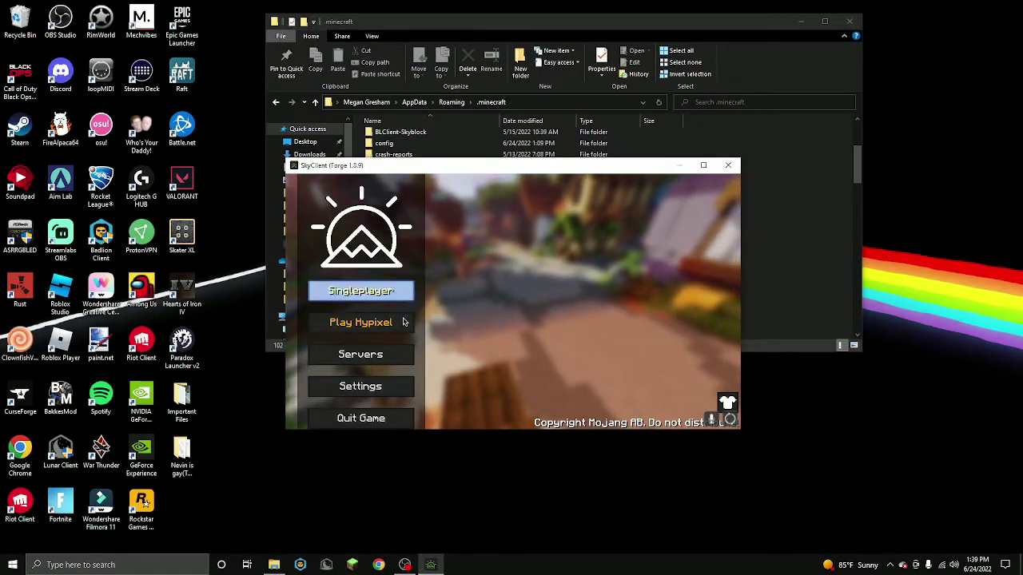
pyautogui.click(360, 418)
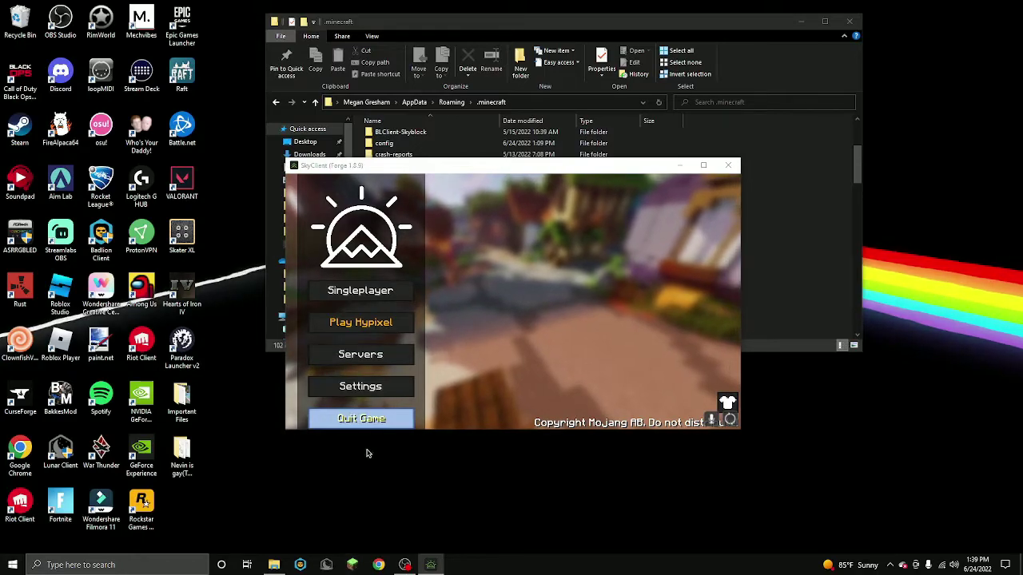
pyautogui.click(758, 109)
pyautogui.click(702, 143)
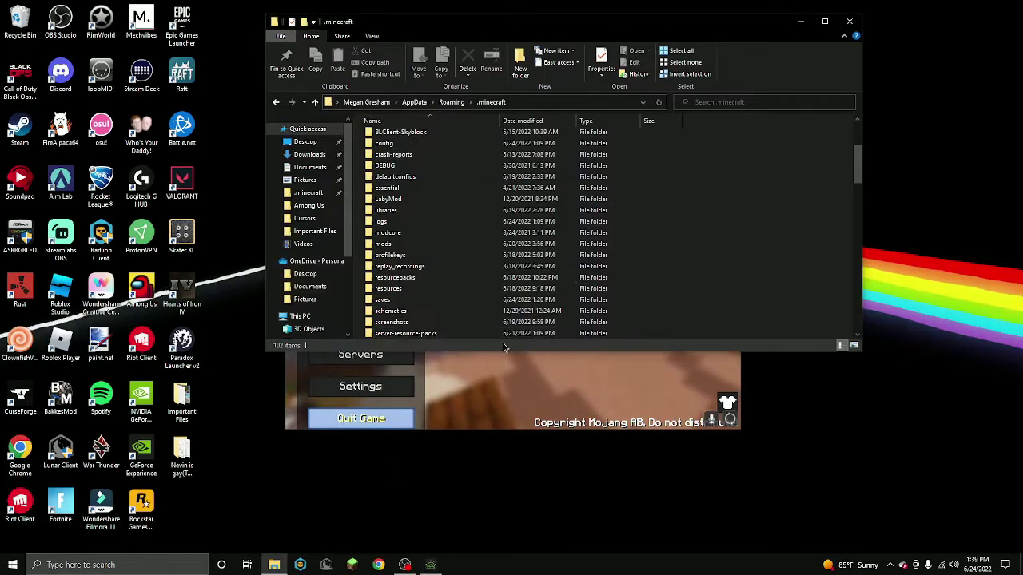
# Check the skyclient mods folder, close Explorer, and join Hypixel from full-screen SkyClient
pyautogui.scroll(-2, 463, 288)
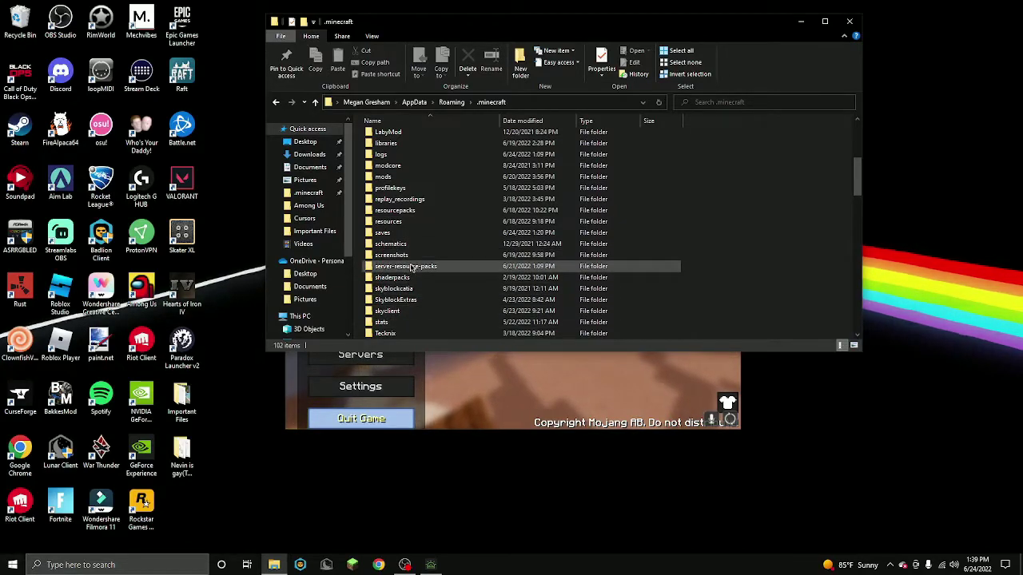
pyautogui.doubleClick(413, 313)
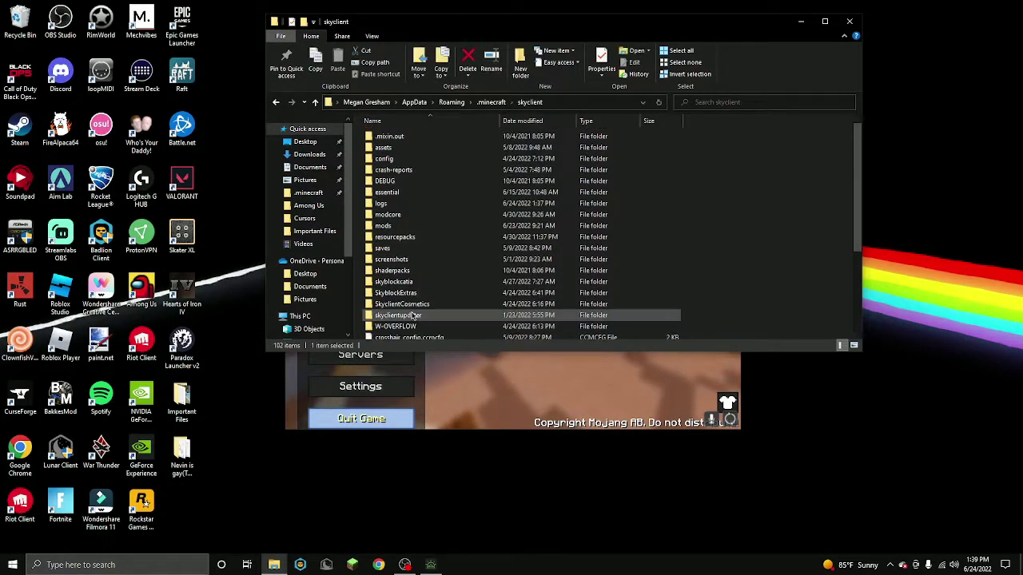
pyautogui.doubleClick(394, 228)
pyautogui.scroll(-6, 530, 212)
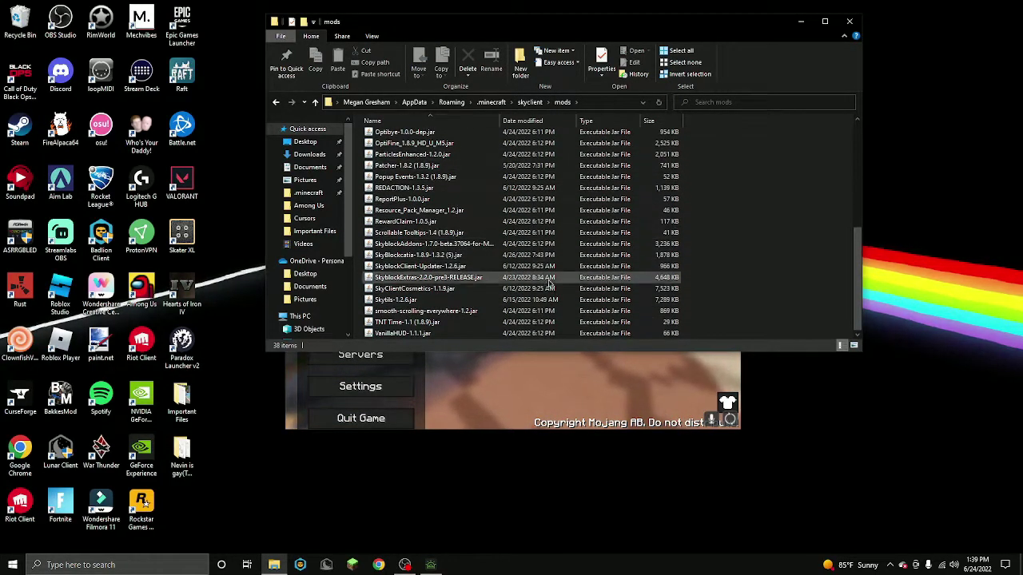
pyautogui.scroll(6, 438, 210)
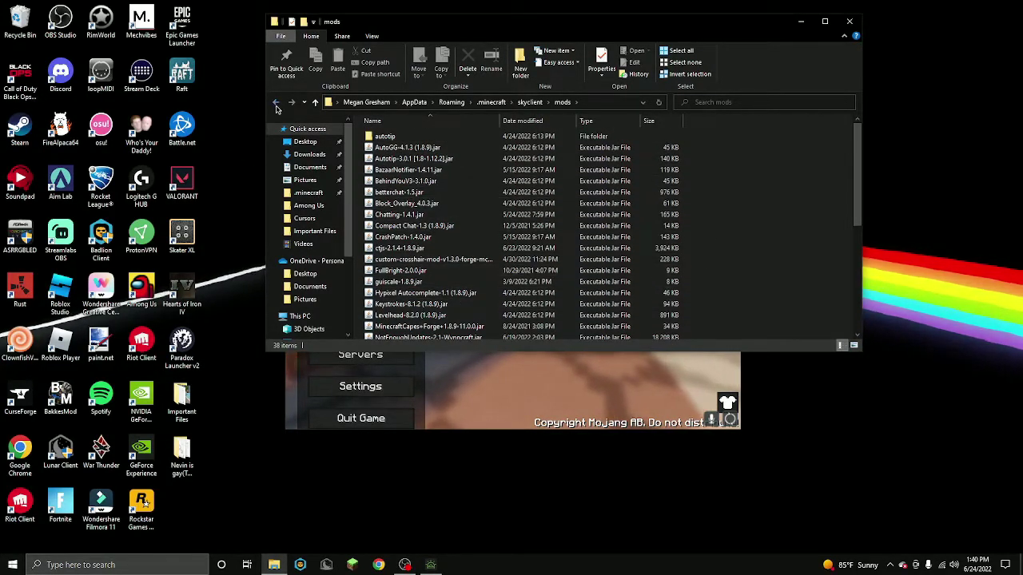
pyautogui.press('BackSpace')
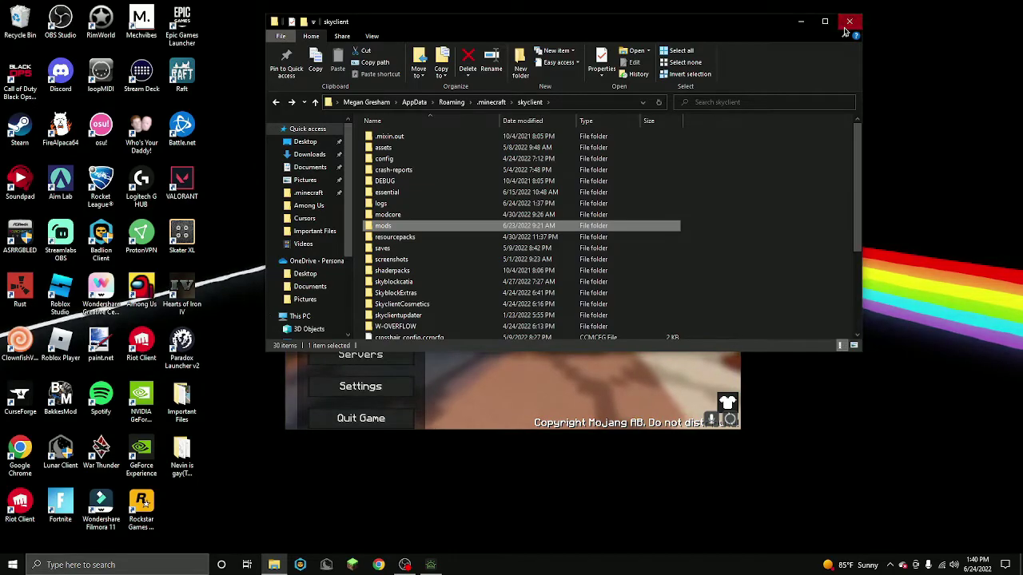
pyautogui.click(848, 20)
pyautogui.click(703, 165)
pyautogui.click(128, 321)
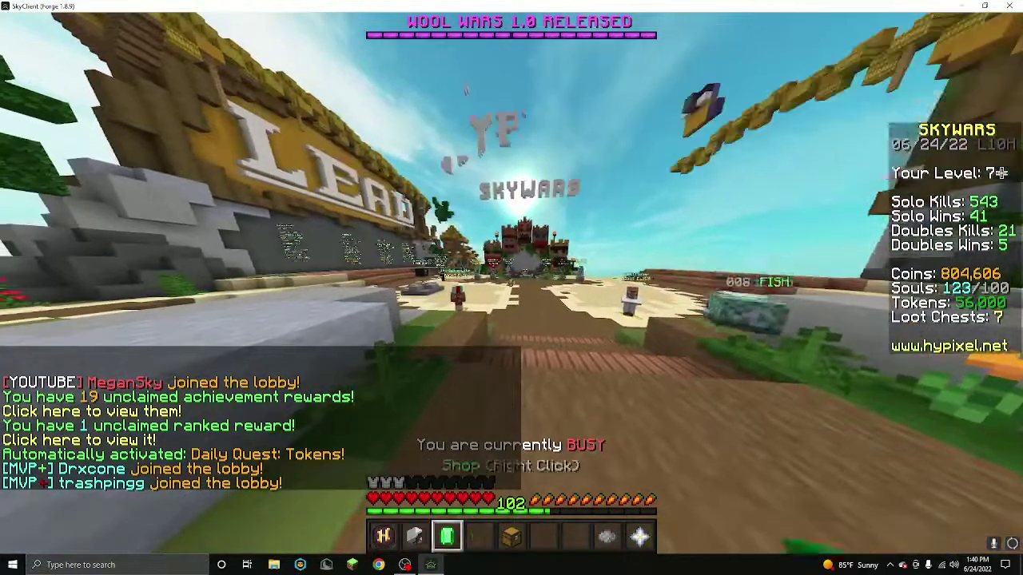
# Walk through the SkyWars lobby toward the portal, switch hotbar slots 1 and 4, and change camera view with F5
pyautogui.press('w')
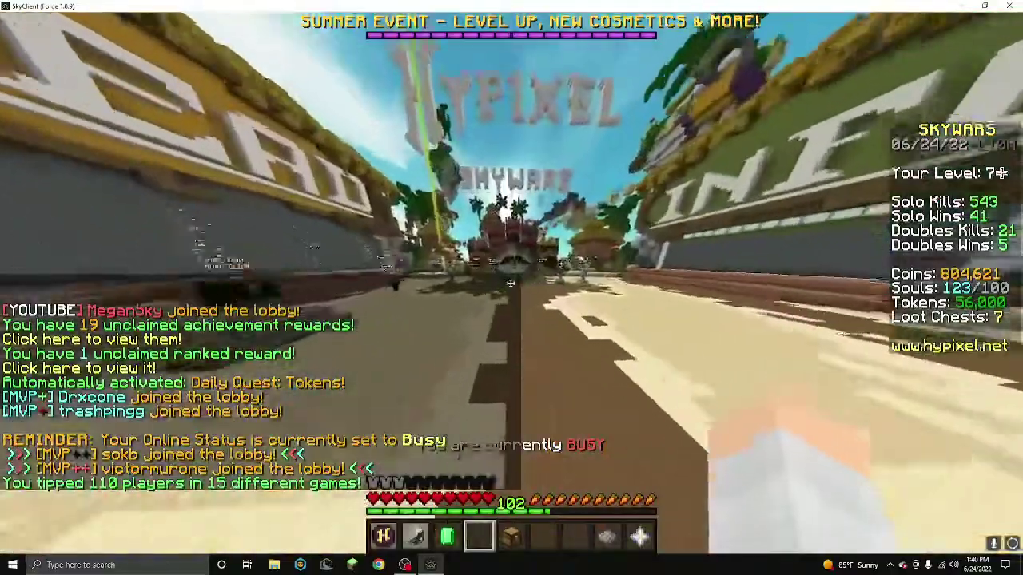
pyautogui.moveTo(512, 283)
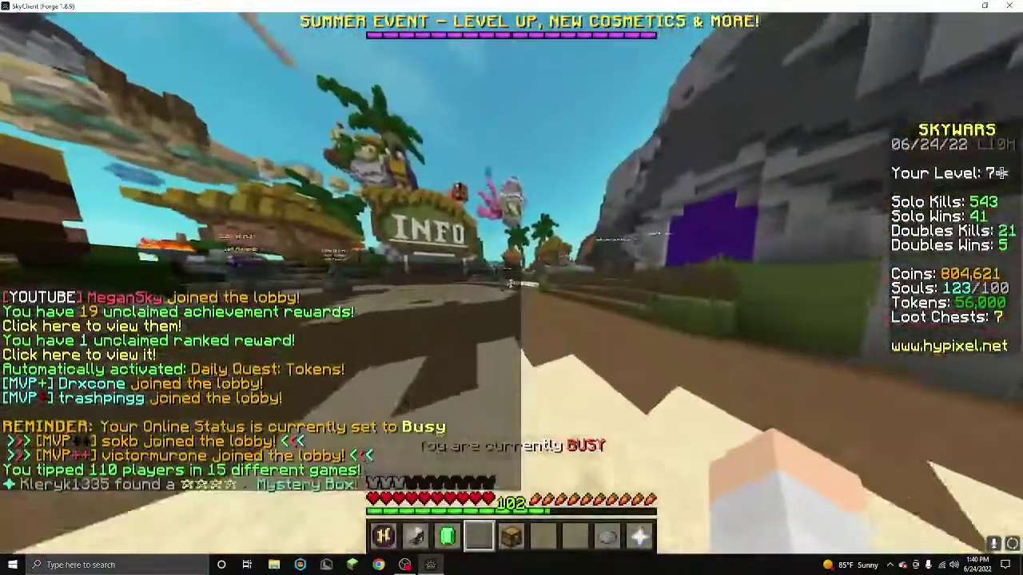
pyautogui.press('w')
pyautogui.press('w')
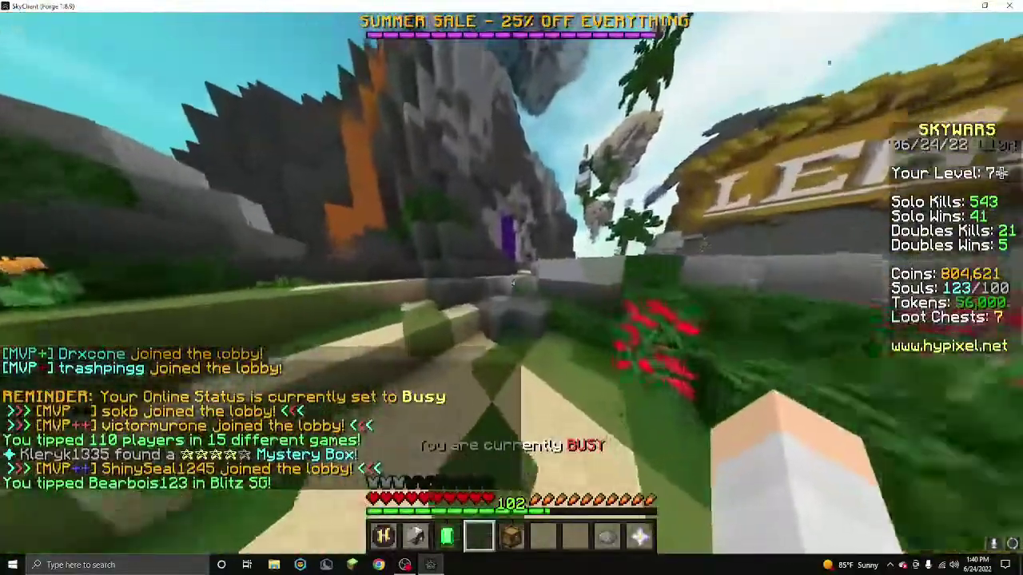
pyautogui.press('w')
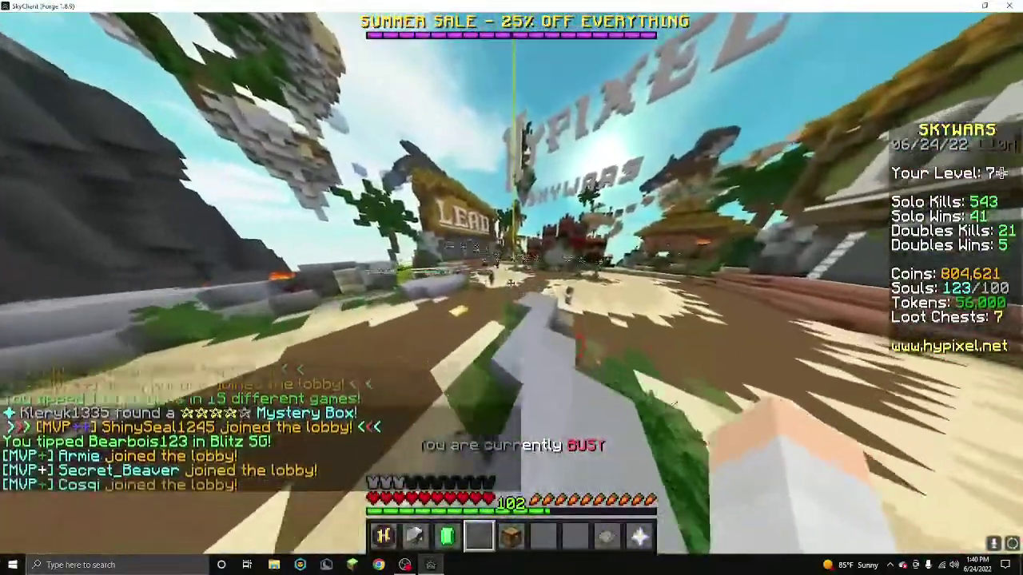
pyautogui.press('w')
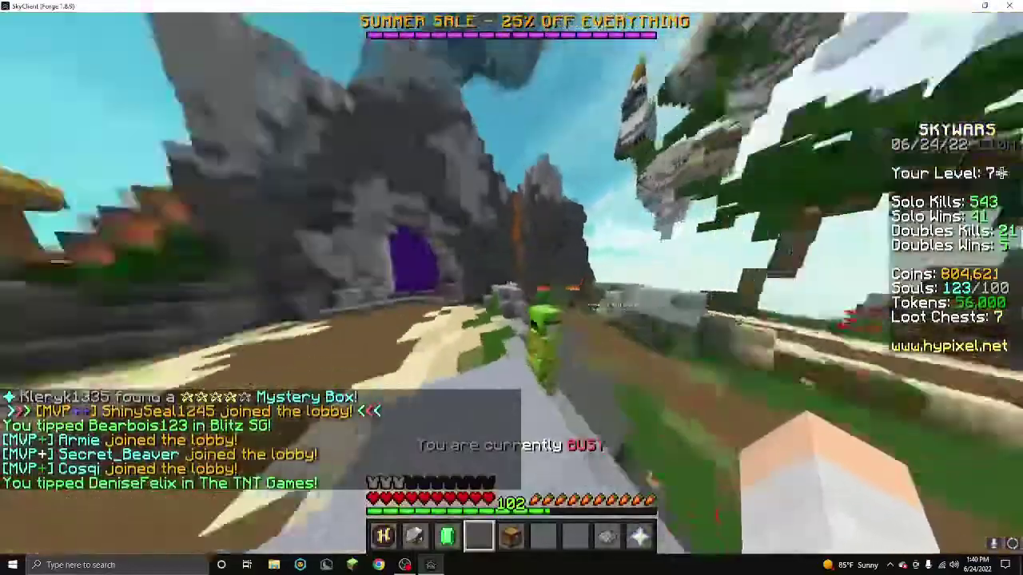
pyautogui.press('1')
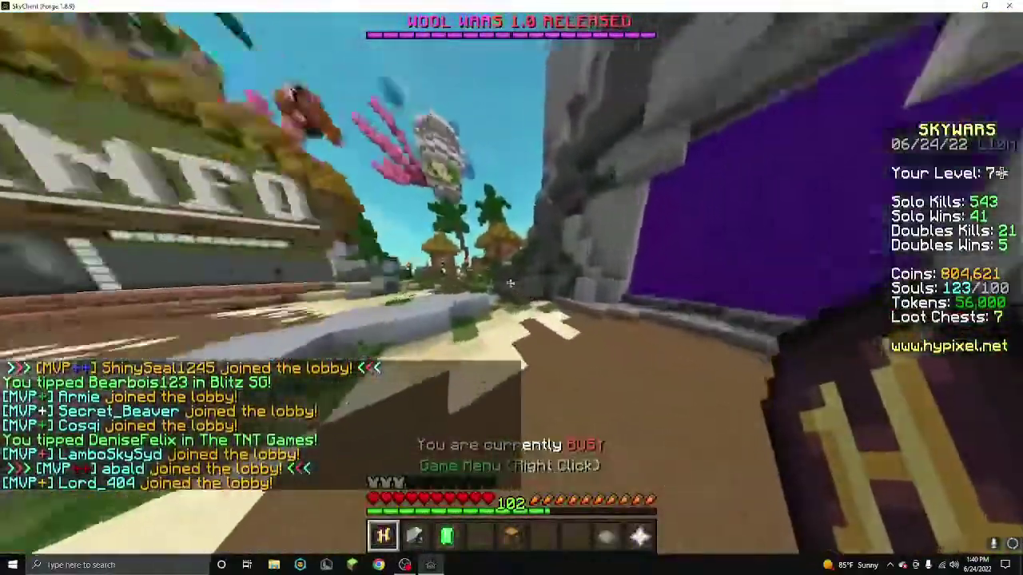
pyautogui.press('4')
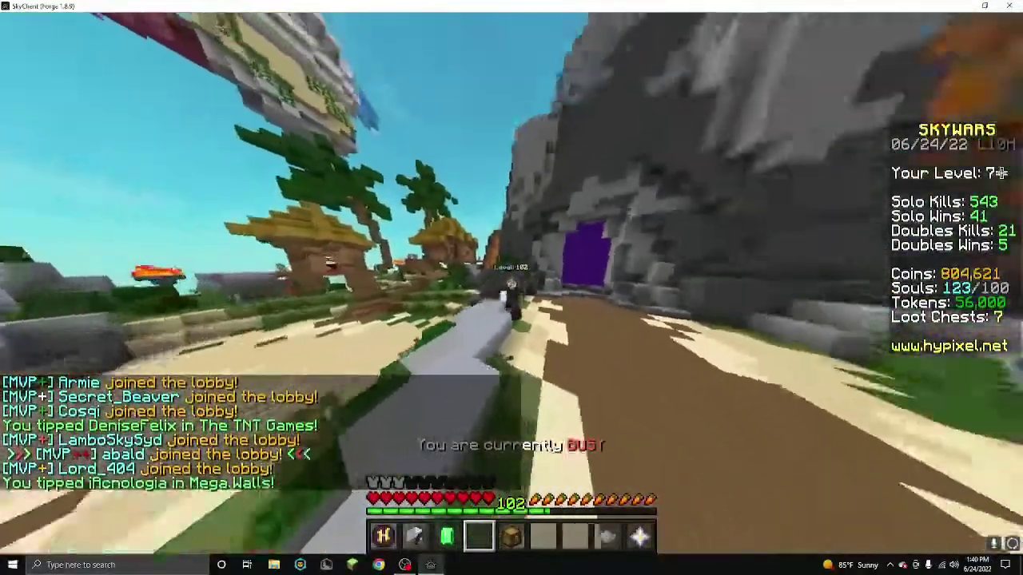
pyautogui.press('w')
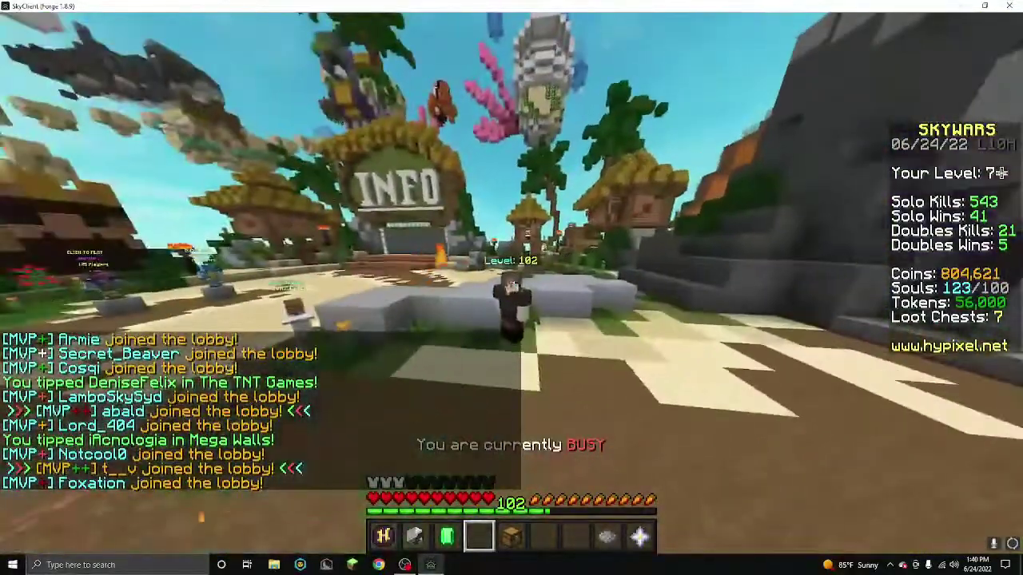
pyautogui.press('F5')
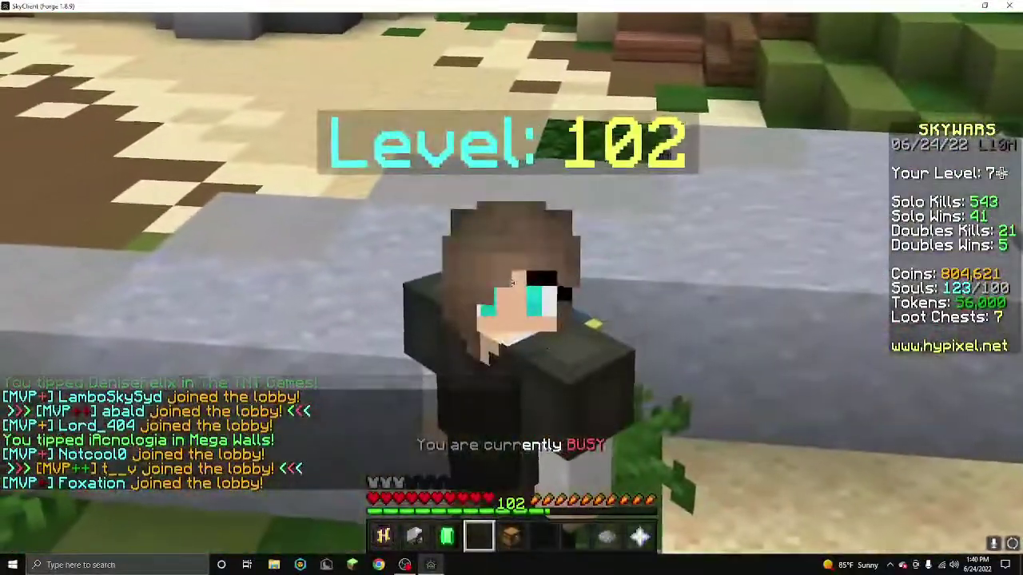